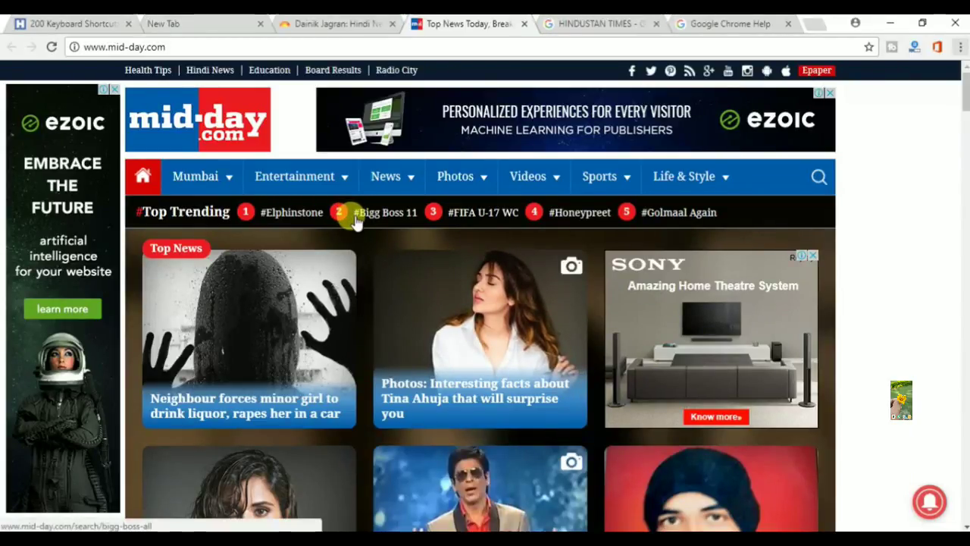
Open the Google Chrome Help Center with F1 and view the 'Get started with Chrome' article
{"action": "key", "text": "F1"}
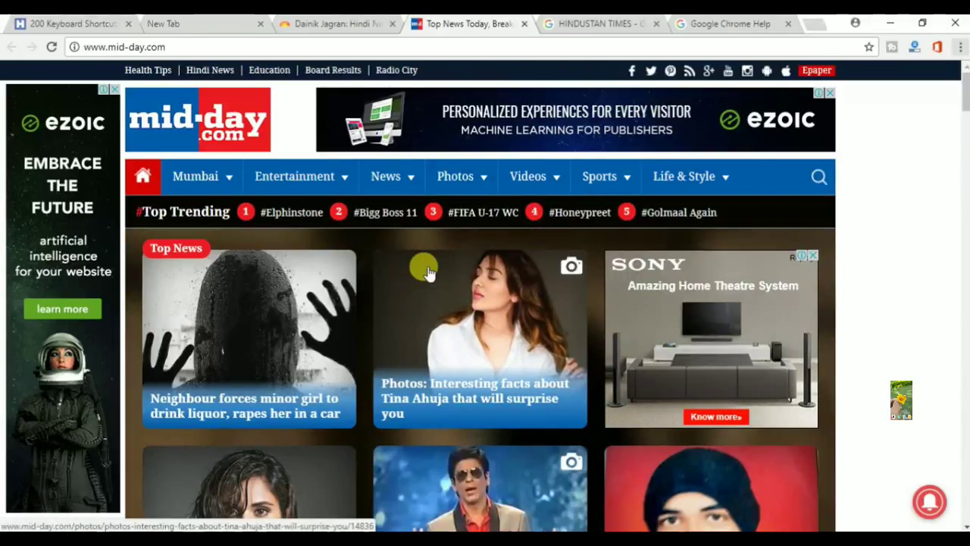
{"action": "key", "text": "F1"}
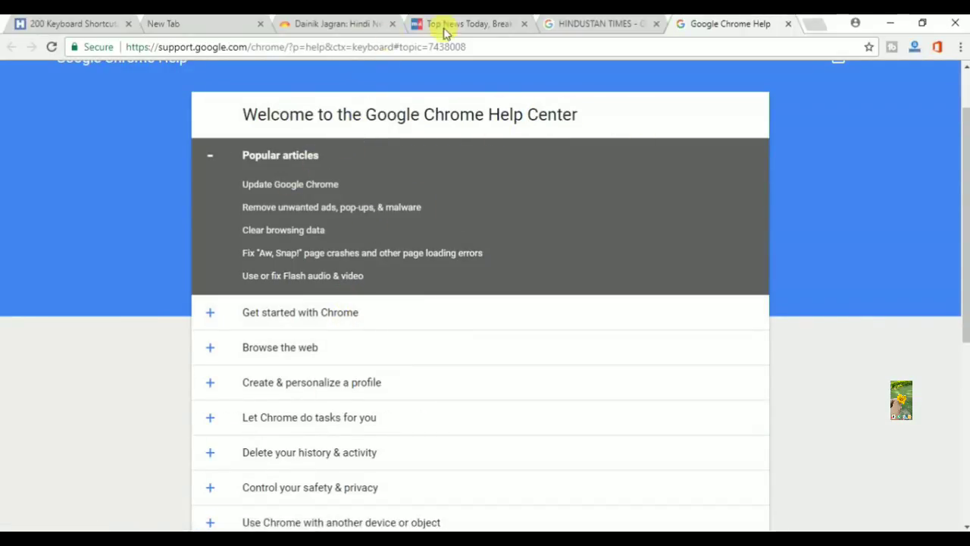
{"action": "left_click", "coordinate": [378, 324]}
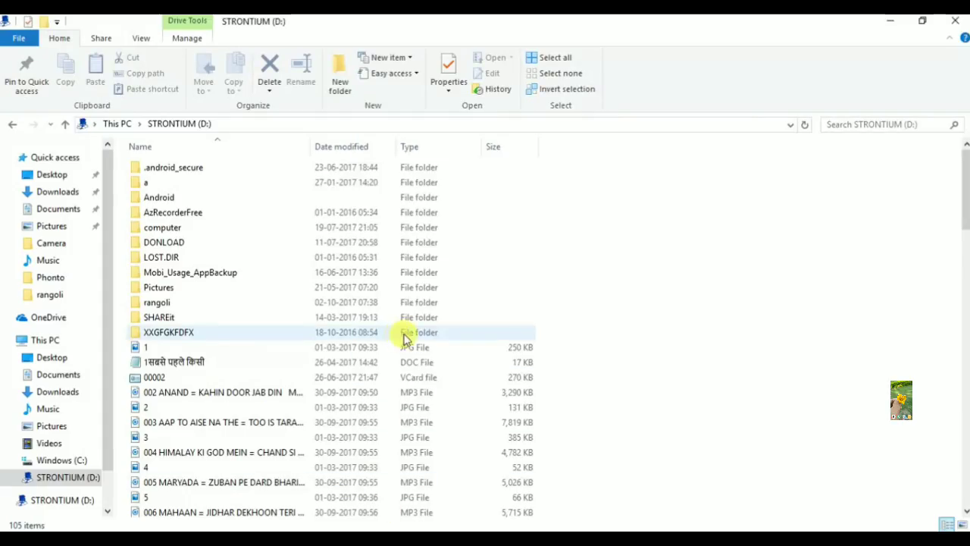
Rename the DONLOAD folder on STRONTIUM (D:) to YJDKYRYRCJFC, leaving Pictures unchanged
{"action": "left_click", "coordinate": [403, 288]}
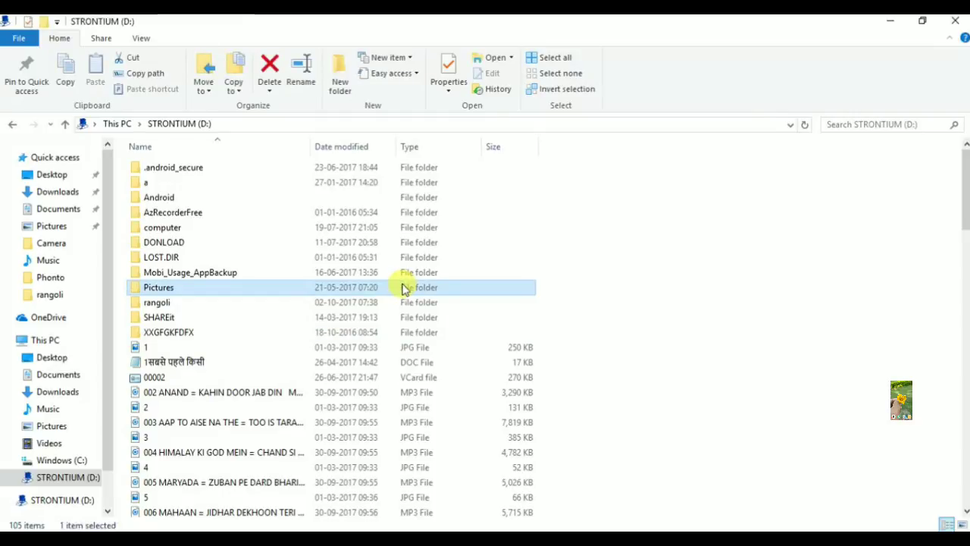
{"action": "key", "text": "F2"}
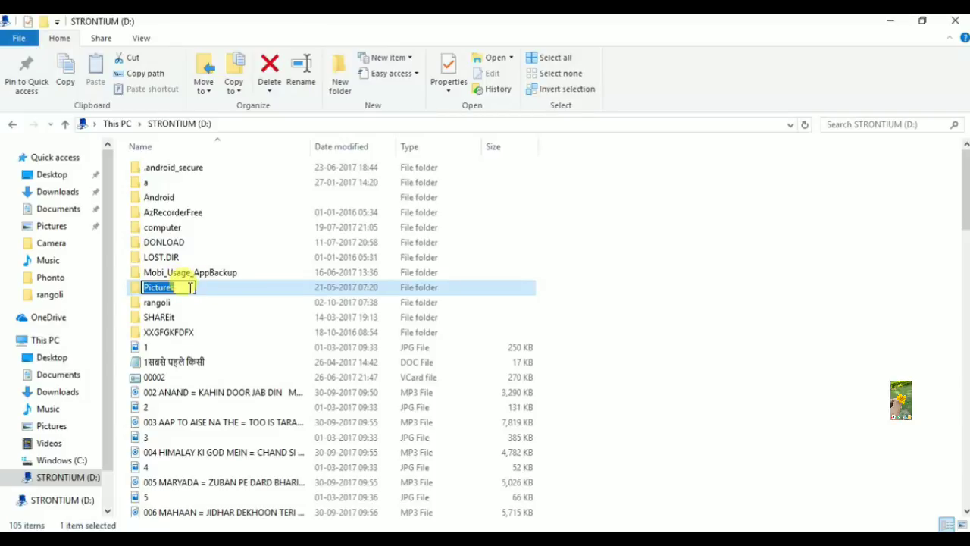
{"action": "left_click", "coordinate": [331, 247]}
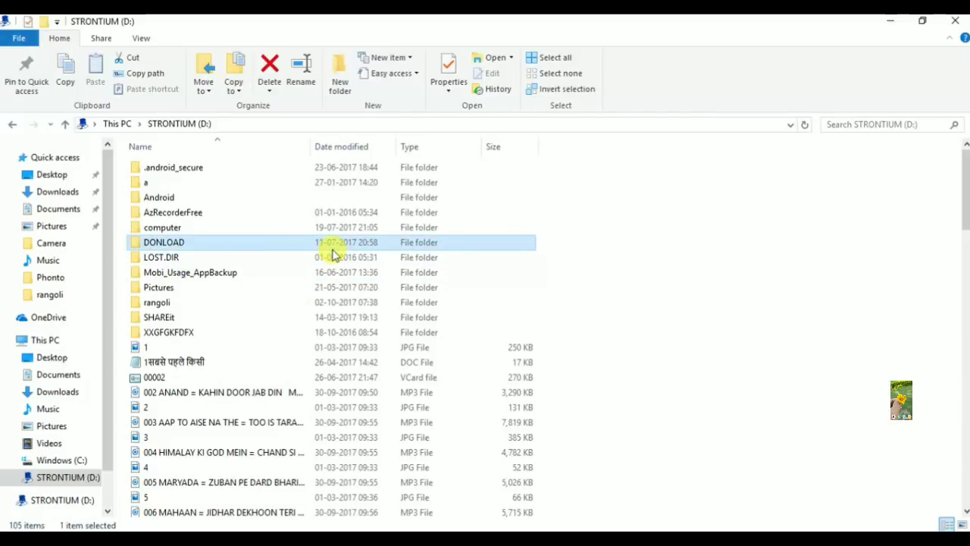
{"action": "key", "text": "F2"}
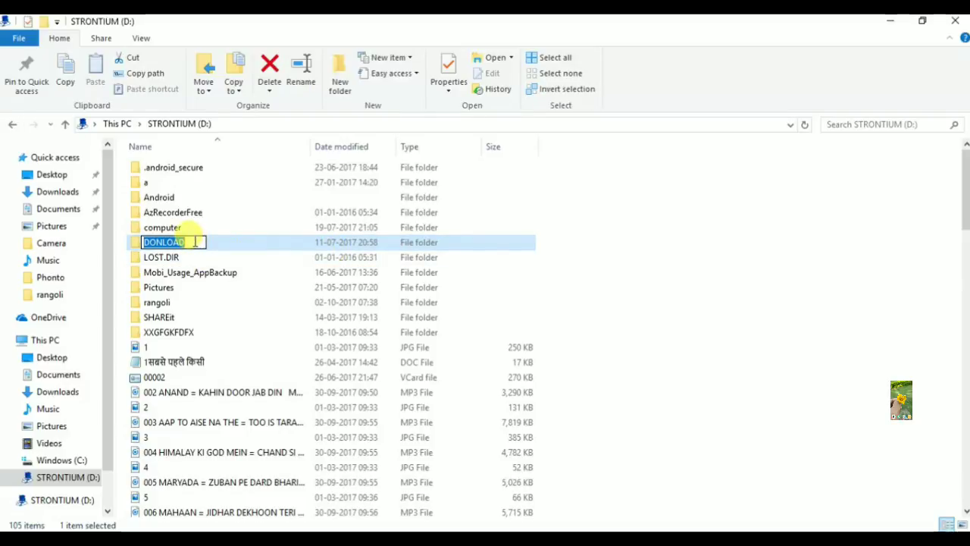
{"action": "type", "text": "YJDKYRYRCJFC"}
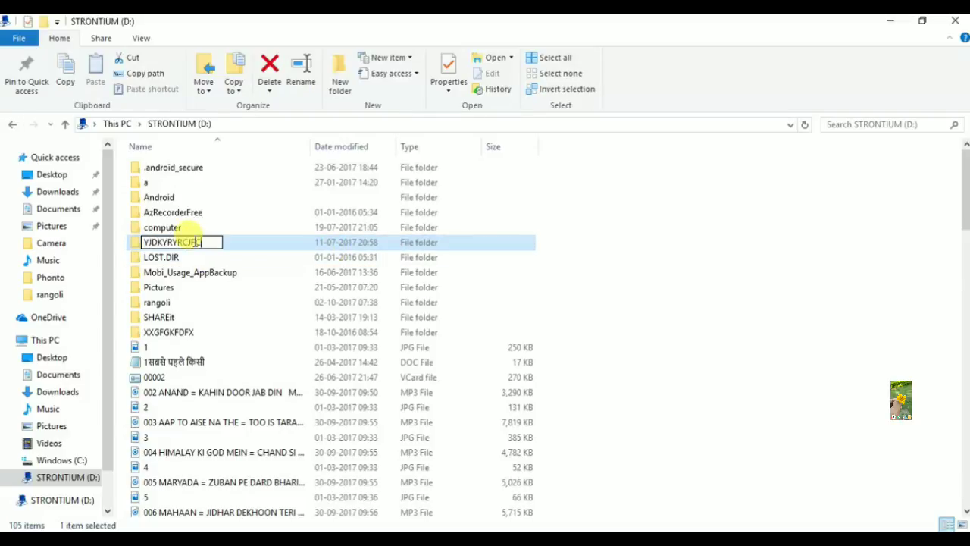
{"action": "left_click", "coordinate": [677, 265]}
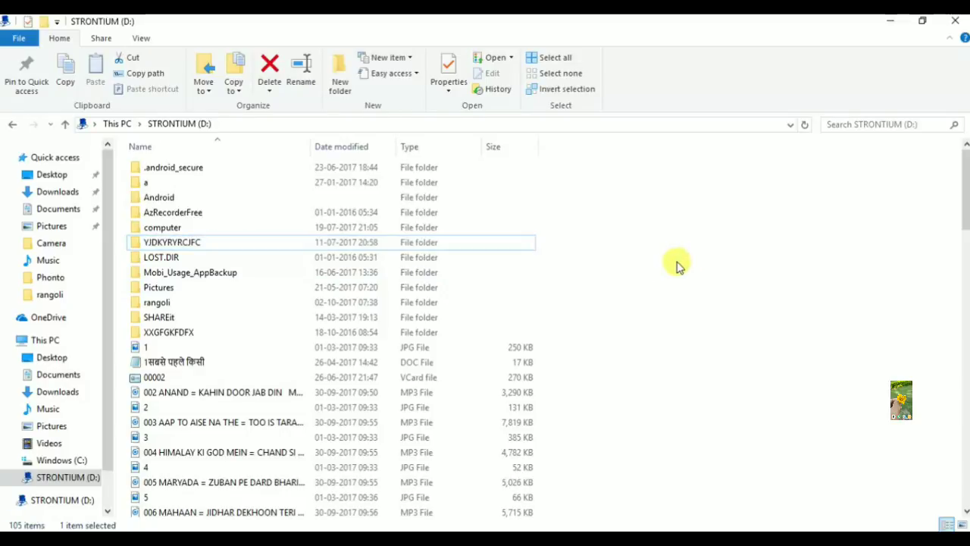
Back in Chrome, search the Help Center page for 'data' with Ctrl+F
{"action": "left_click", "coordinate": [889, 20]}
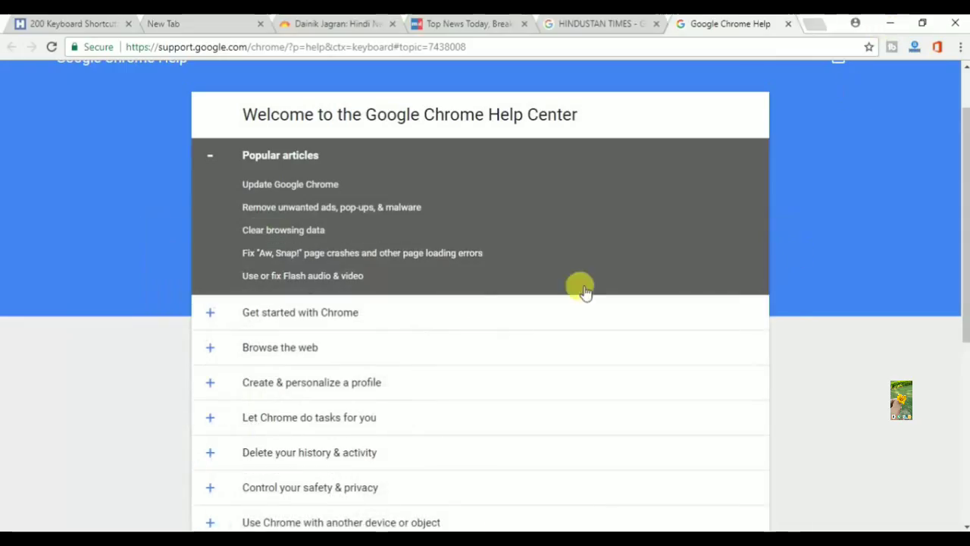
{"action": "key", "text": "F3"}
{"action": "scroll", "coordinate": [621, 238], "scroll_direction": "up", "scroll_amount": 1}
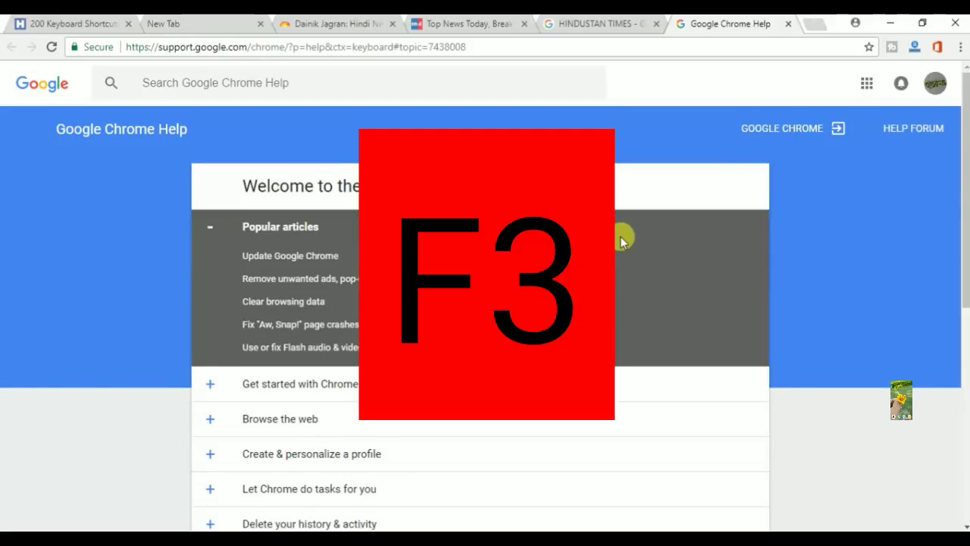
{"action": "key", "text": "ctrl+f"}
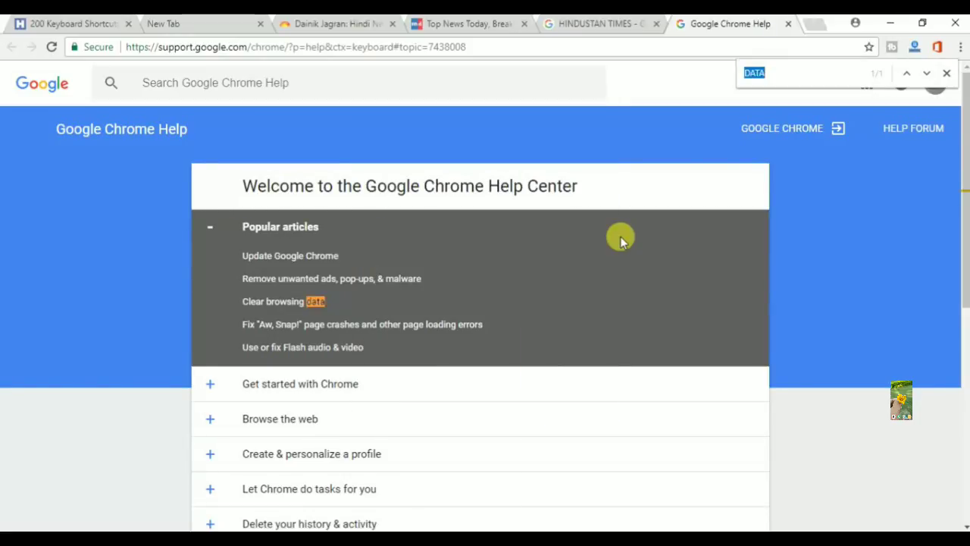
{"action": "key", "text": "BackSpace"}
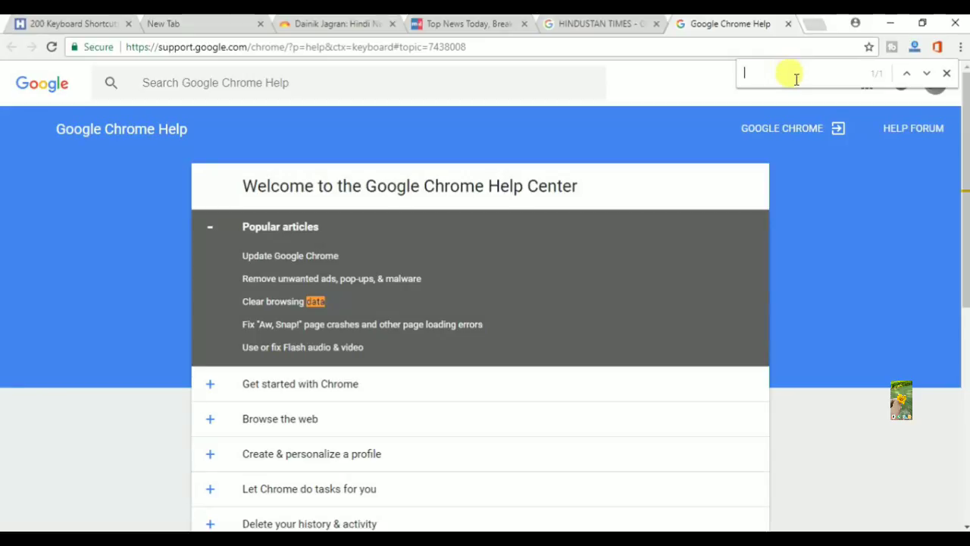
Find 'BIGG' on the mid-day page (6 matches), then minimise that window
{"action": "left_click", "coordinate": [474, 23]}
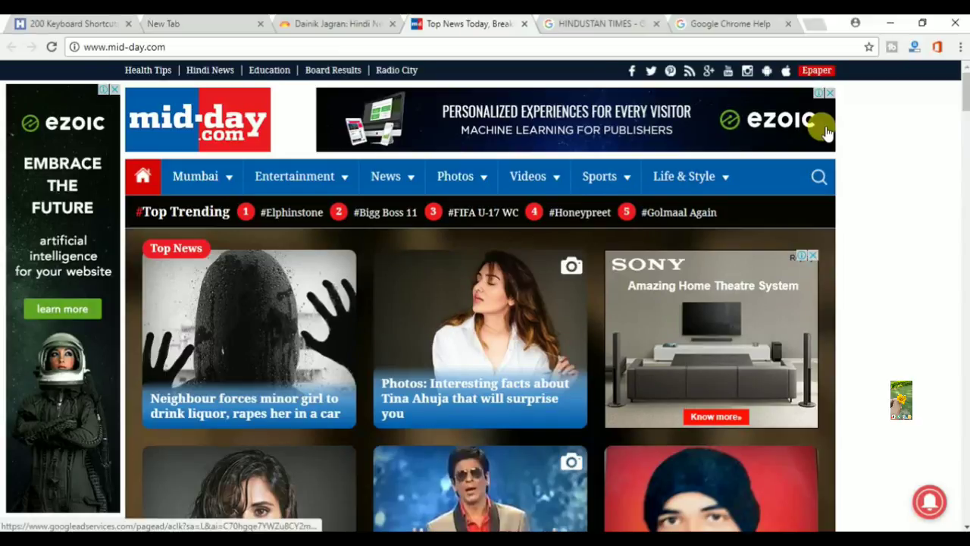
{"action": "key", "text": "ctrl+f"}
{"action": "type", "text": "B"}
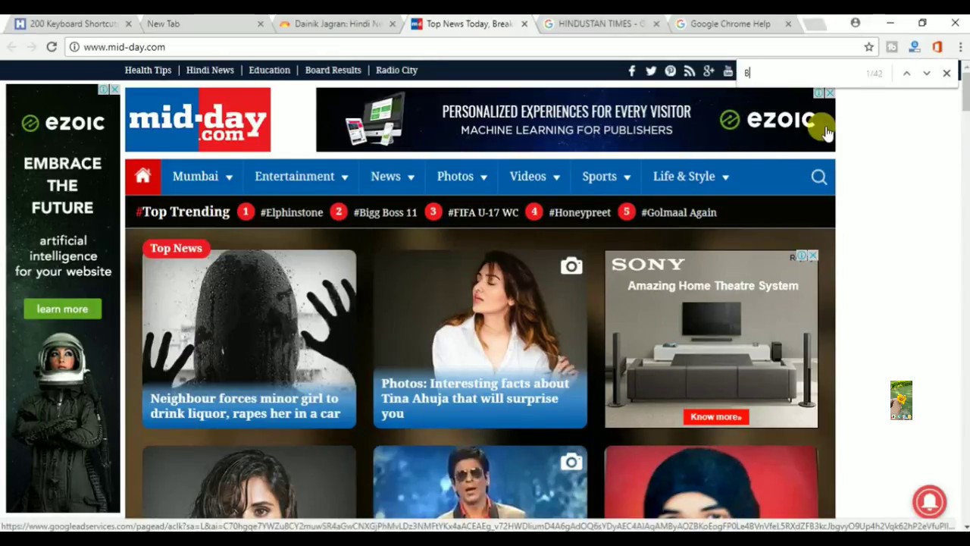
{"action": "type", "text": "i"}
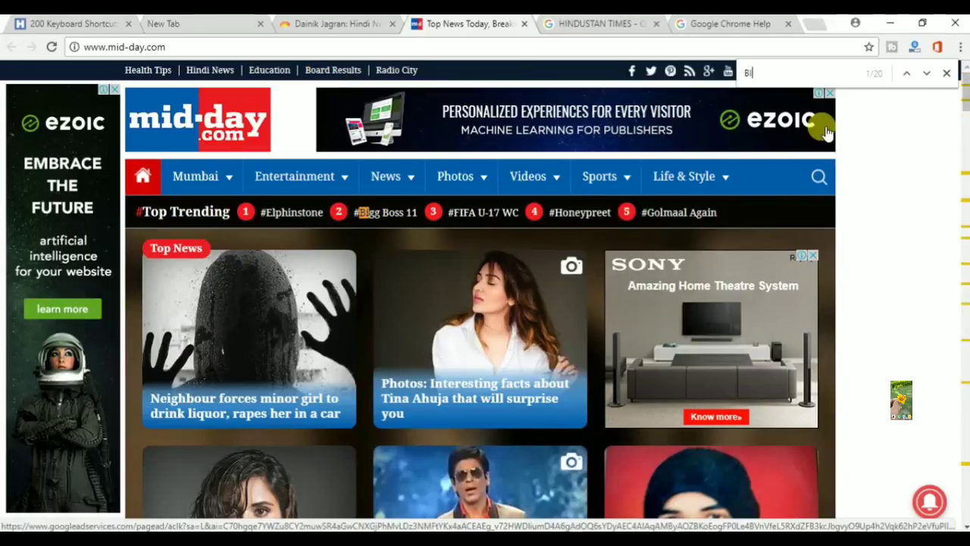
{"action": "type", "text": "g"}
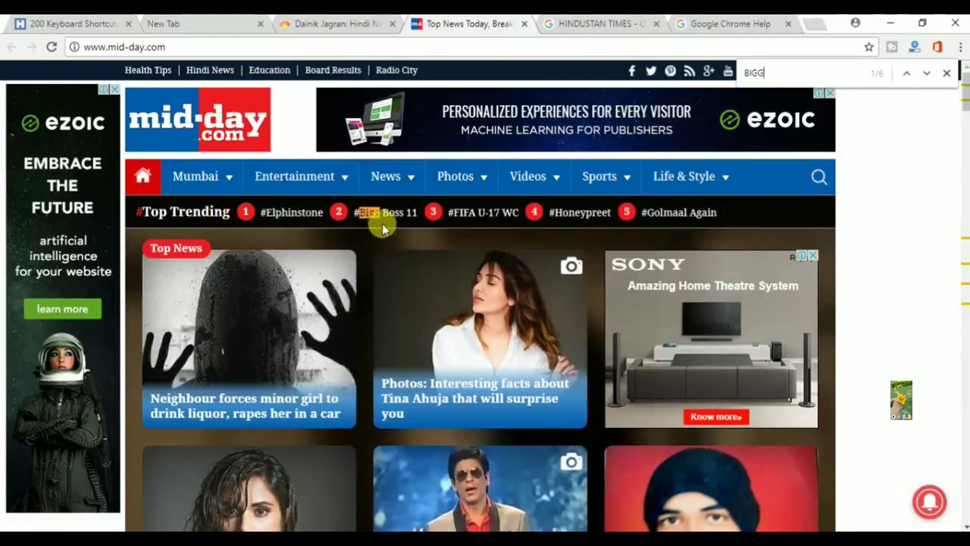
{"action": "scroll", "coordinate": [371, 231], "scroll_direction": "down", "scroll_amount": 5}
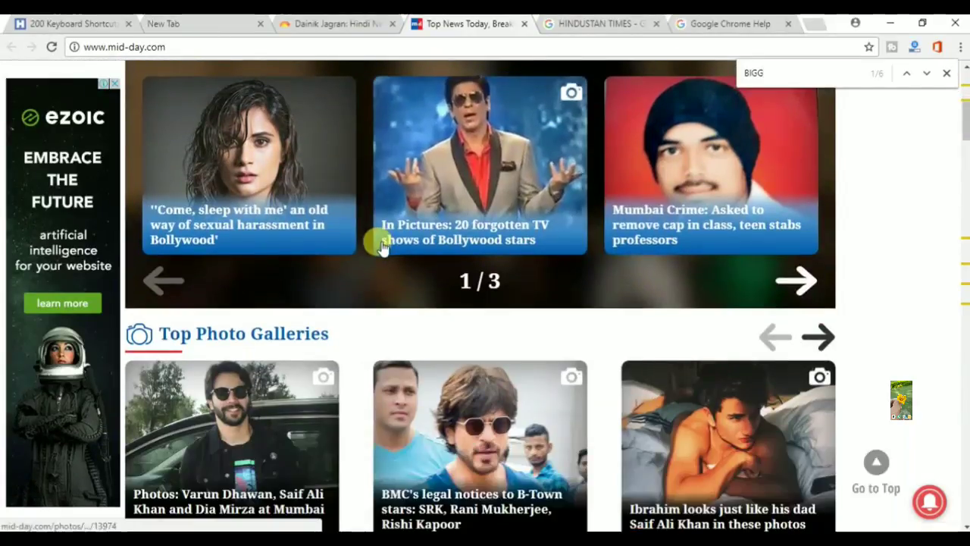
{"action": "scroll", "coordinate": [379, 243], "scroll_direction": "down", "scroll_amount": 4}
{"action": "scroll", "coordinate": [379, 241], "scroll_direction": "down", "scroll_amount": 3}
{"action": "scroll", "coordinate": [379, 241], "scroll_direction": "up", "scroll_amount": 8}
{"action": "scroll", "coordinate": [375, 239], "scroll_direction": "up", "scroll_amount": 4}
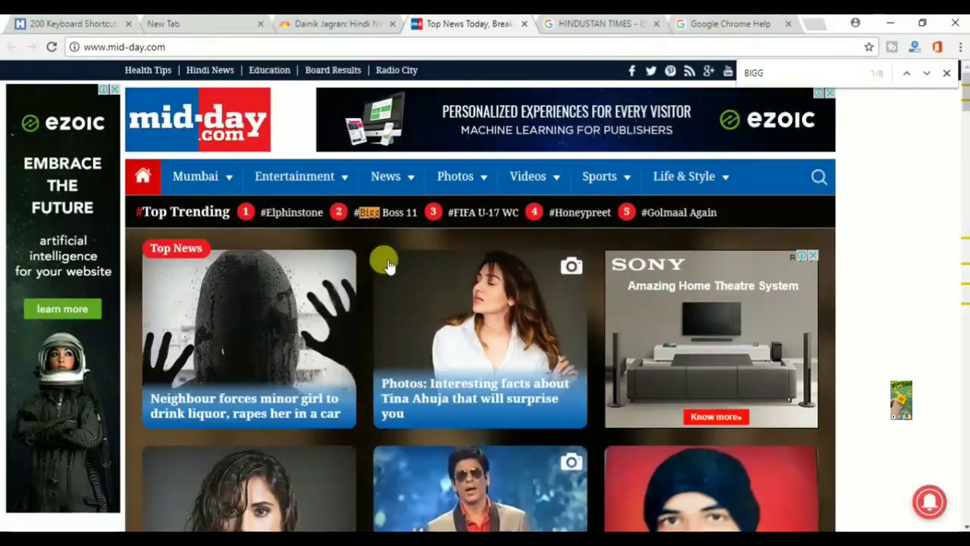
{"action": "scroll", "coordinate": [447, 265], "scroll_direction": "down", "scroll_amount": 1}
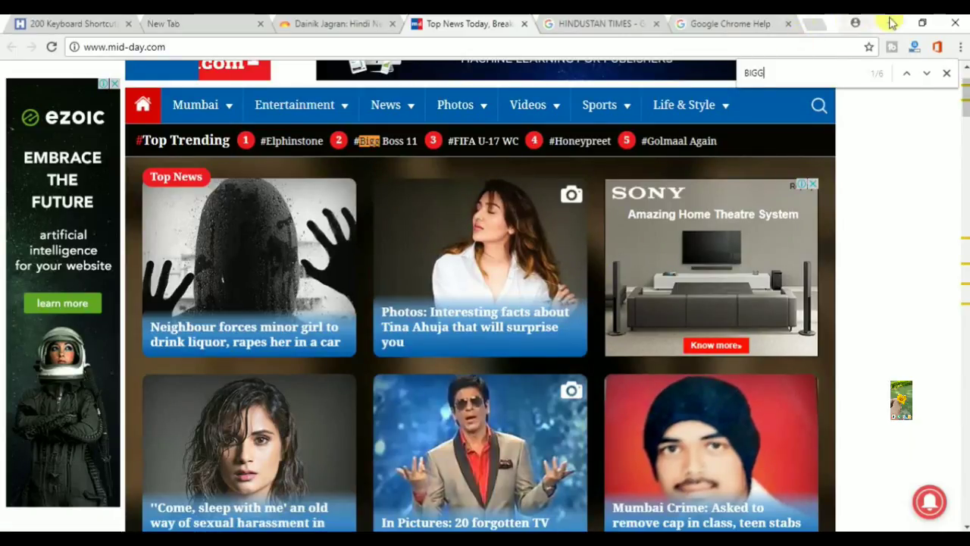
{"action": "left_click", "coordinate": [893, 23]}
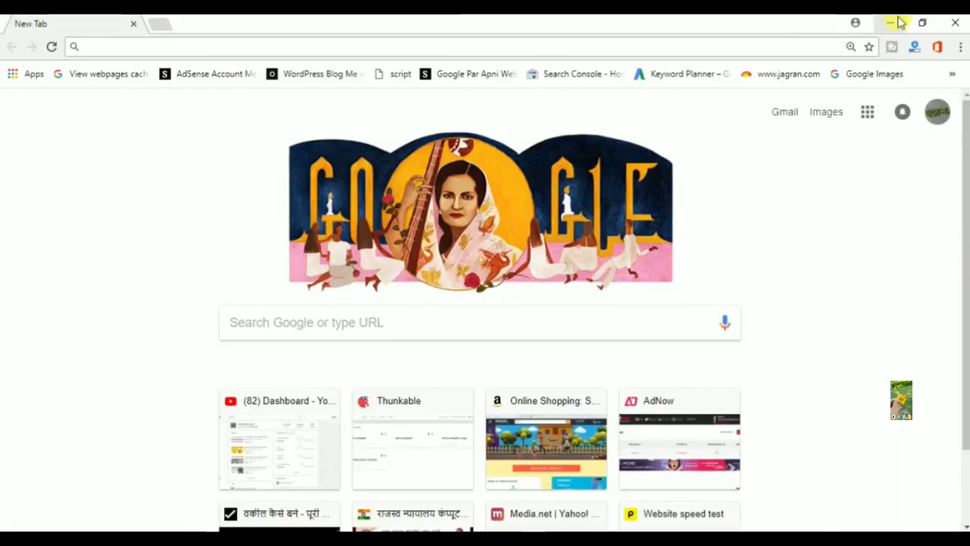
Reload the New Tab page with F5 and close the Pictures Properties window
{"action": "key", "text": "F5"}
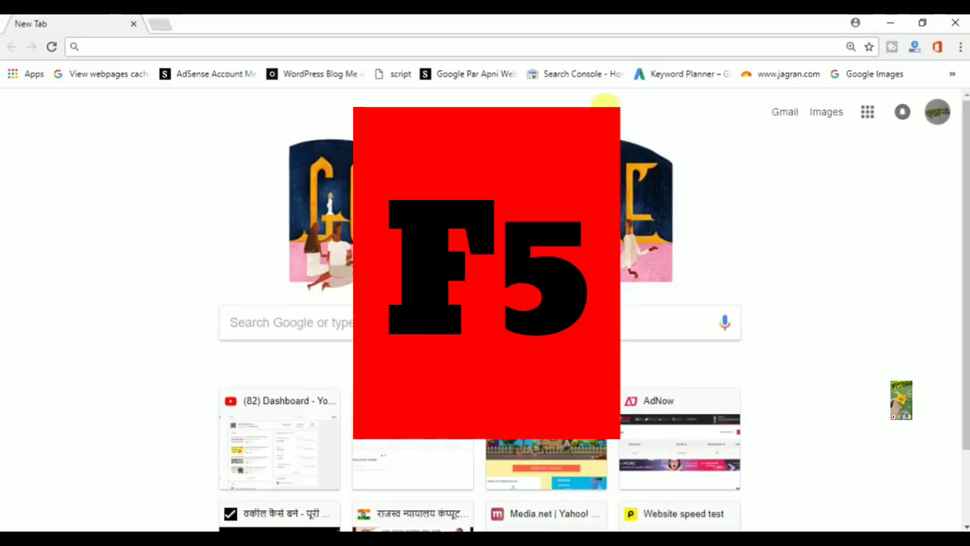
{"action": "key", "text": "F5"}
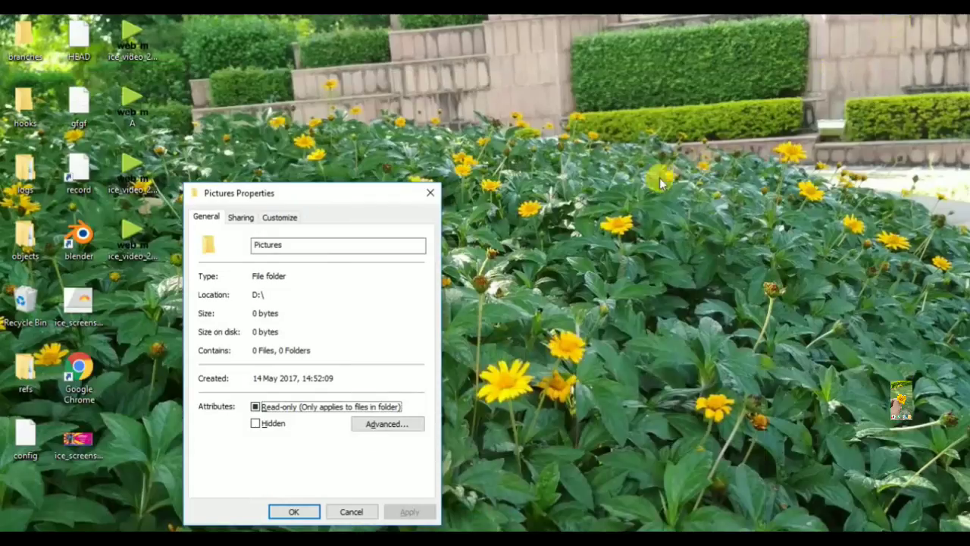
{"action": "left_click", "coordinate": [430, 192]}
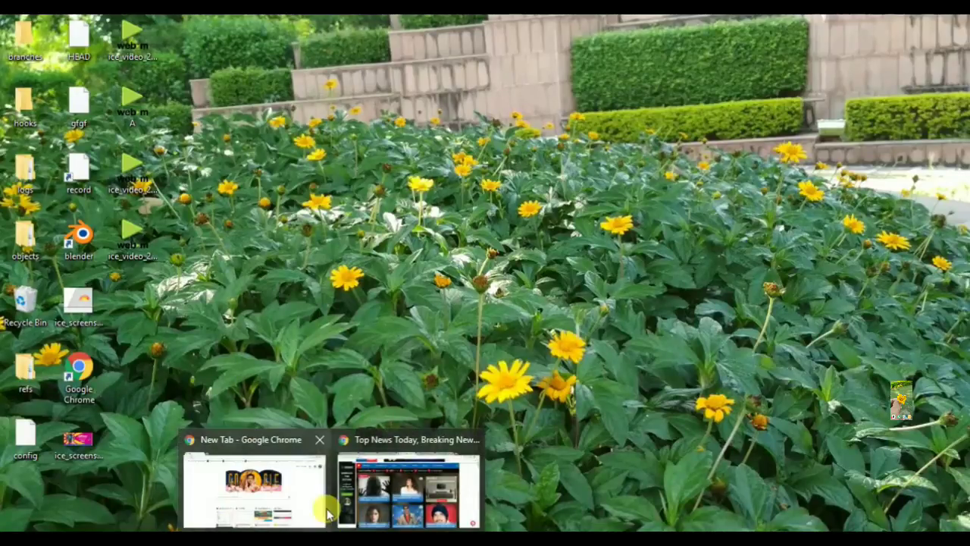
Bring the mid-day.com window forward and close it with Alt+F4
{"action": "left_click", "coordinate": [372, 486]}
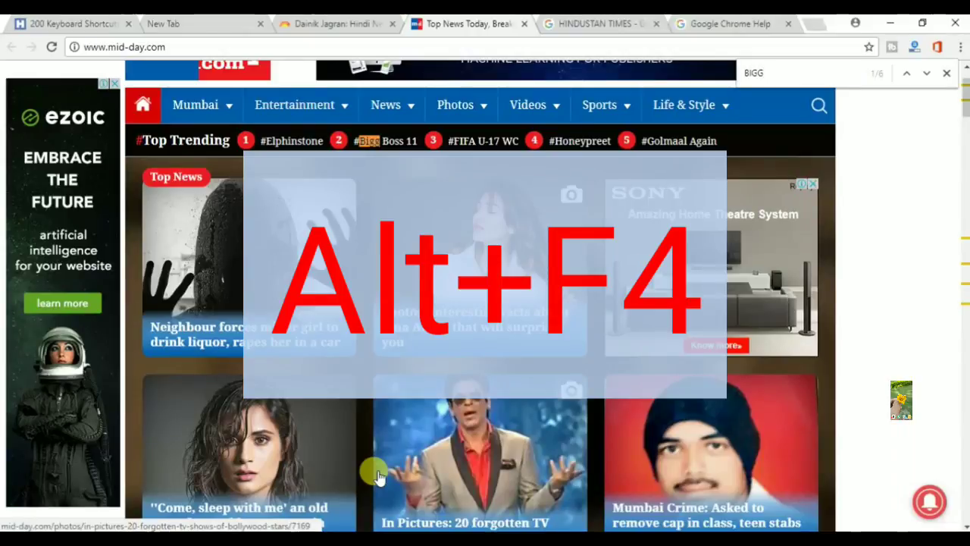
{"action": "key", "text": "alt+F4"}
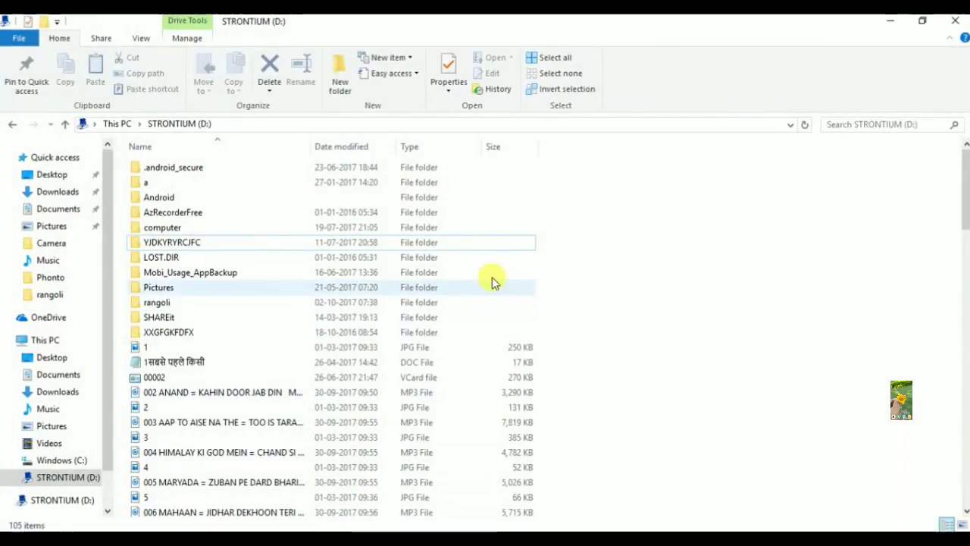
View the Mobi_Usage_AppBackup folder's properties with Alt+Enter, then close them
{"action": "left_click", "coordinate": [488, 273]}
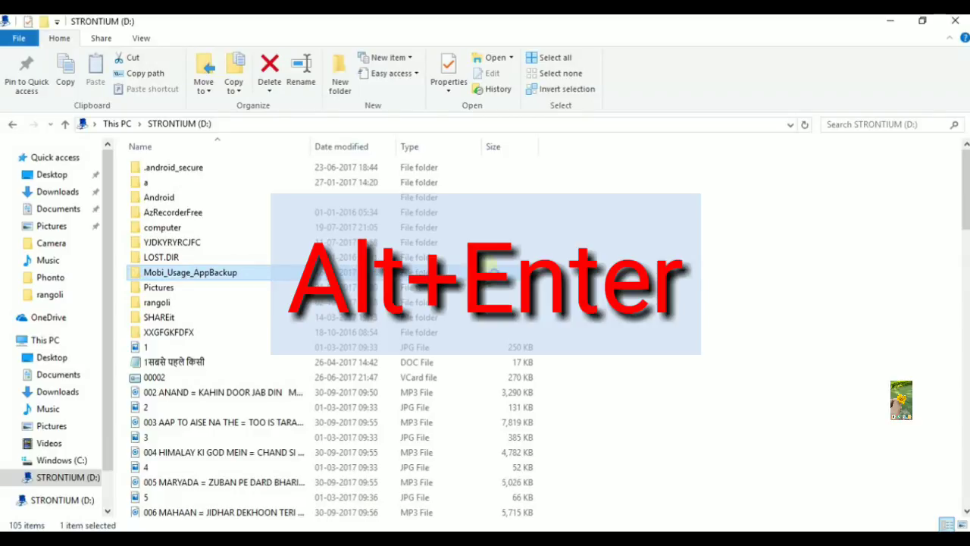
{"action": "key", "text": "alt+Return"}
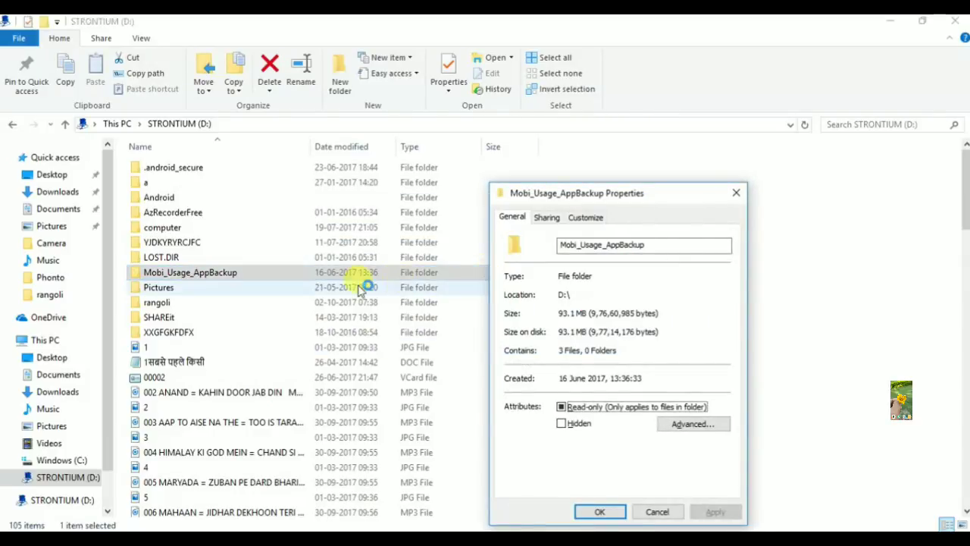
{"action": "left_click", "coordinate": [606, 216]}
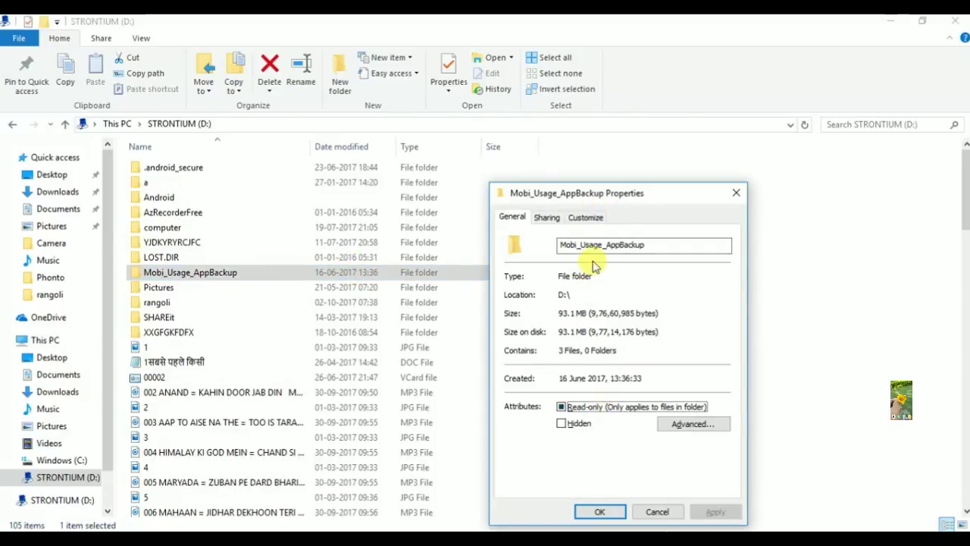
{"action": "left_click", "coordinate": [736, 192]}
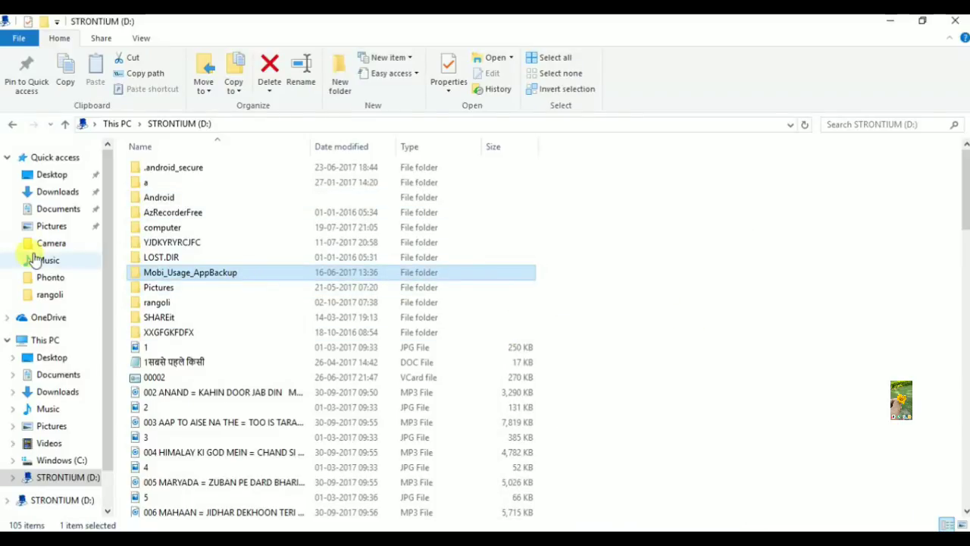
View and close LOST.DIR's properties, then show and dismiss the drive window's system menu
{"action": "left_click", "coordinate": [245, 257]}
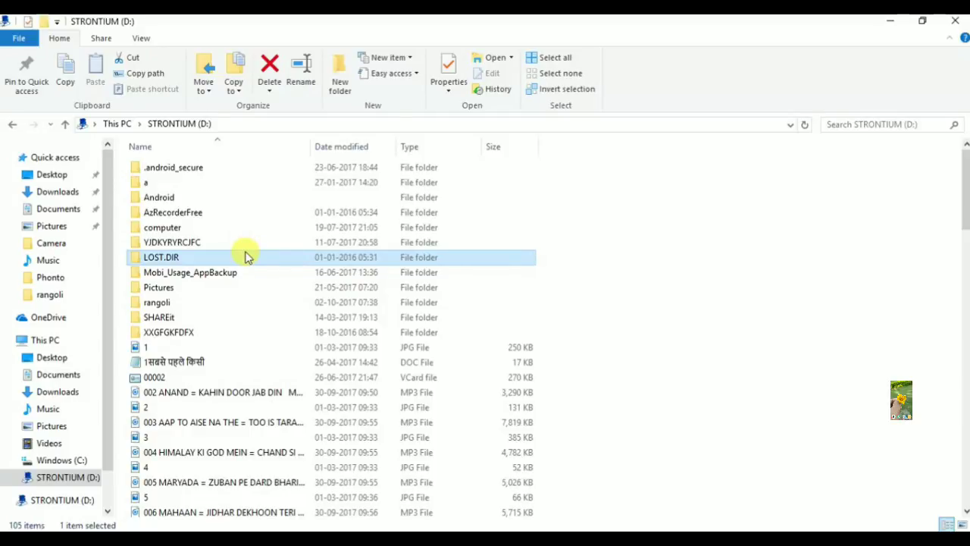
{"action": "key", "text": "alt+Return"}
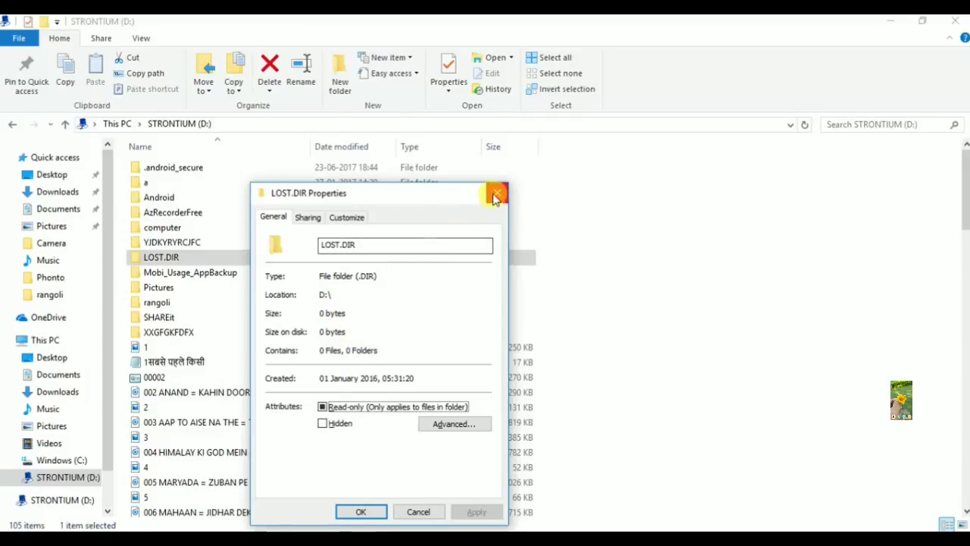
{"action": "left_click", "coordinate": [497, 192]}
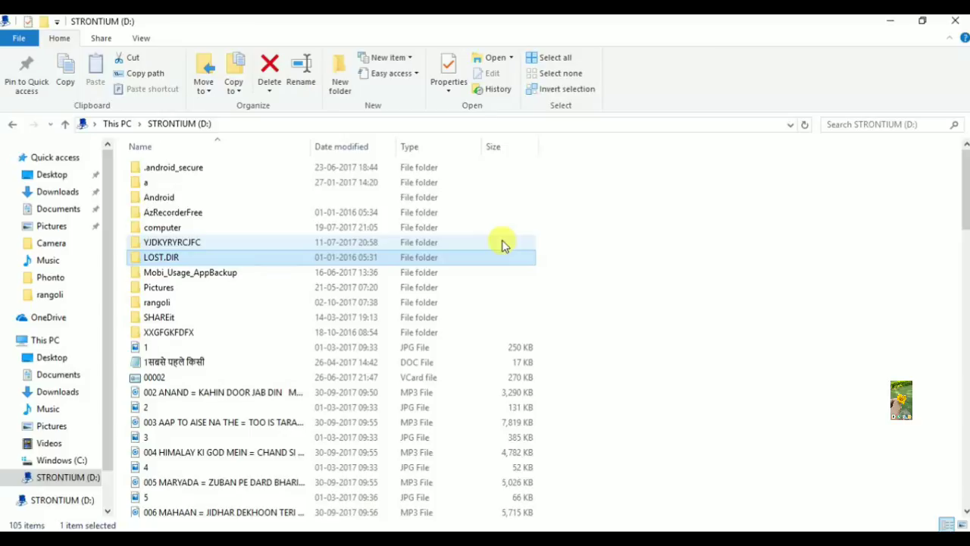
{"action": "key", "text": "alt+space"}
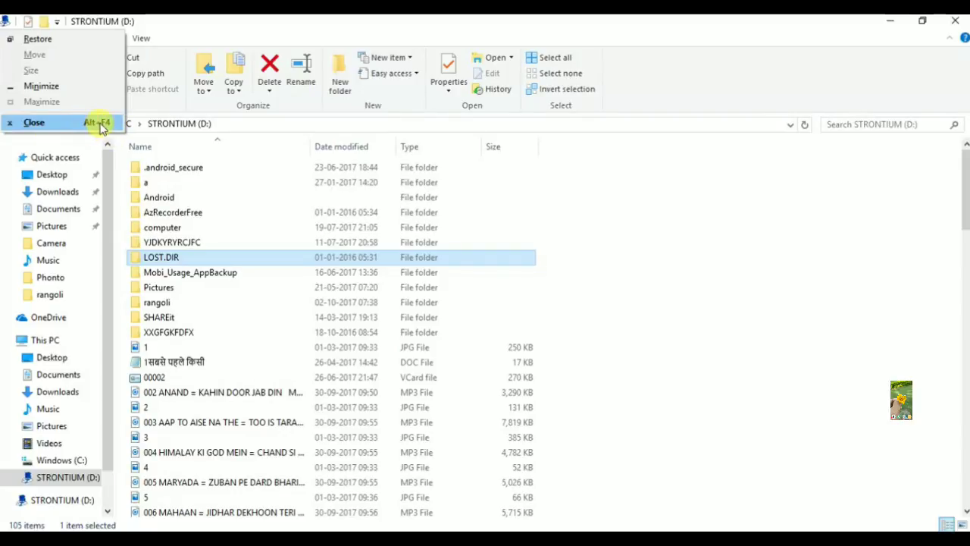
{"action": "key", "text": "Escape"}
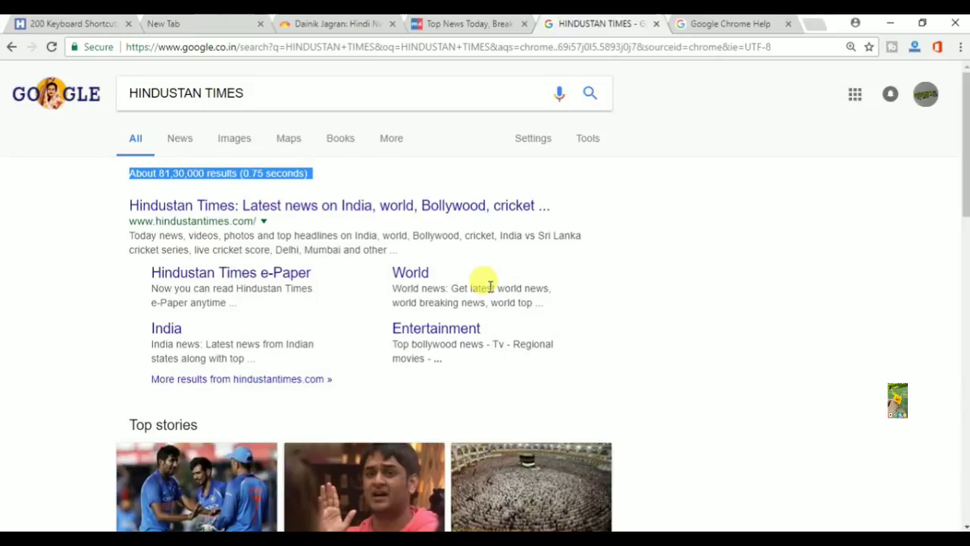
Cycle windows with Alt+Tab, return to the HINDUSTAN TIMES results, and select everything with Ctrl+A
{"action": "key", "text": "alt+Tab"}
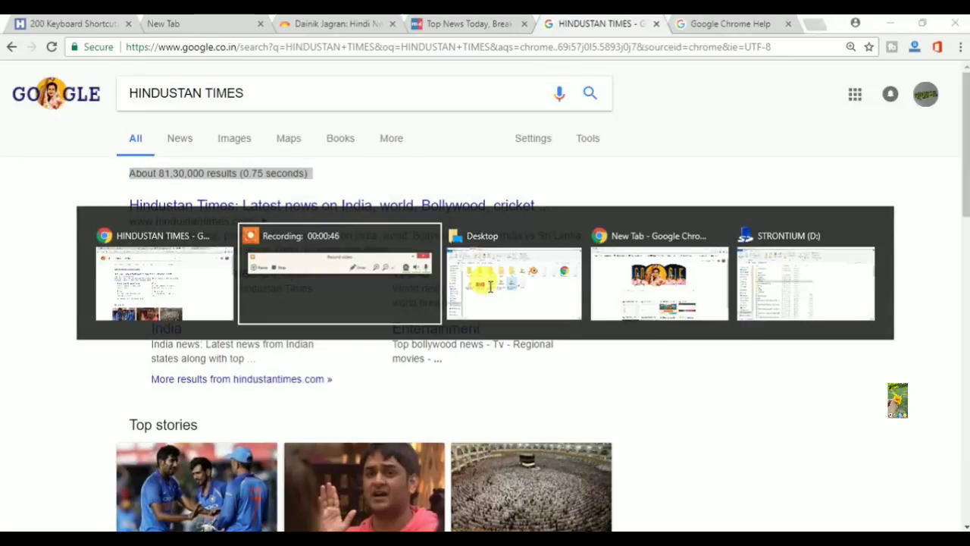
{"action": "key", "text": "Tab"}
{"action": "key", "text": "Tab"}
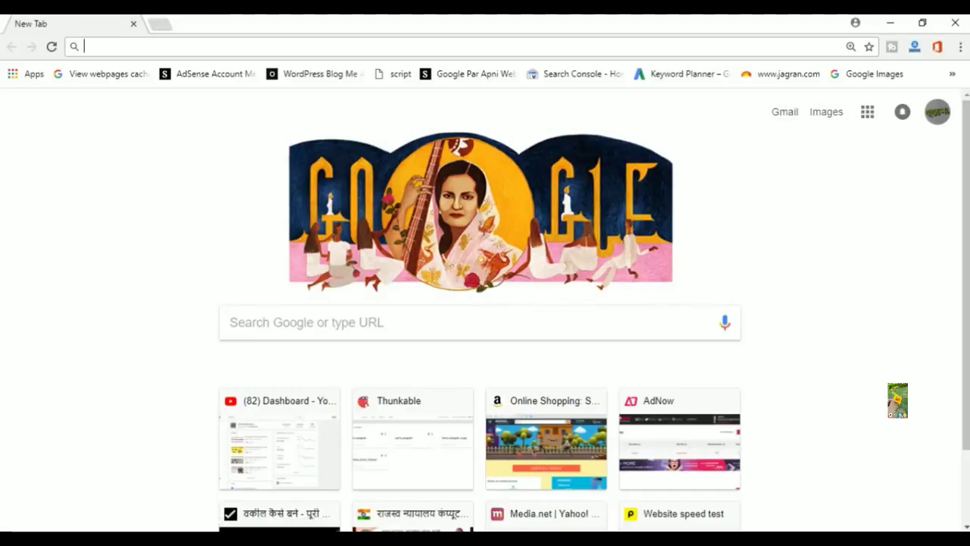
{"action": "left_click", "coordinate": [402, 496]}
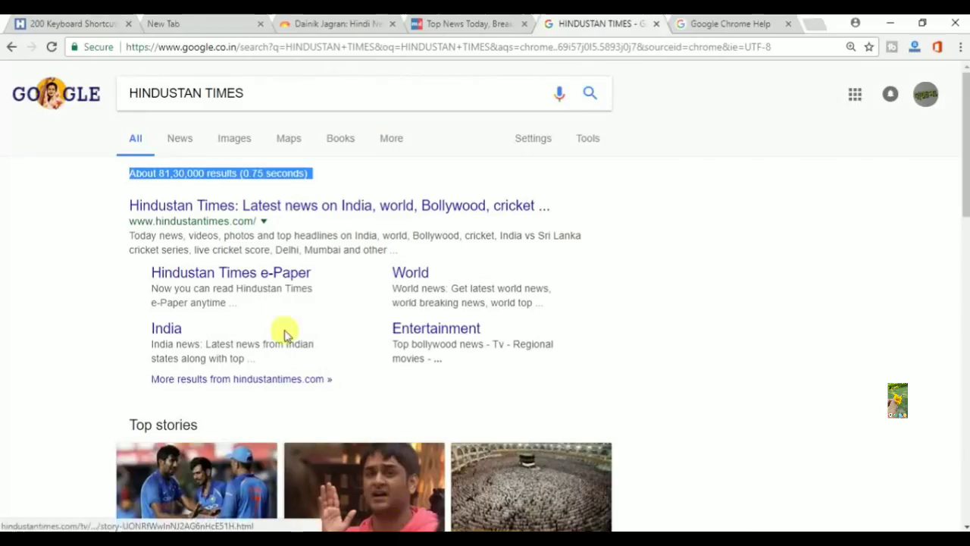
{"action": "key", "text": "ctrl+a"}
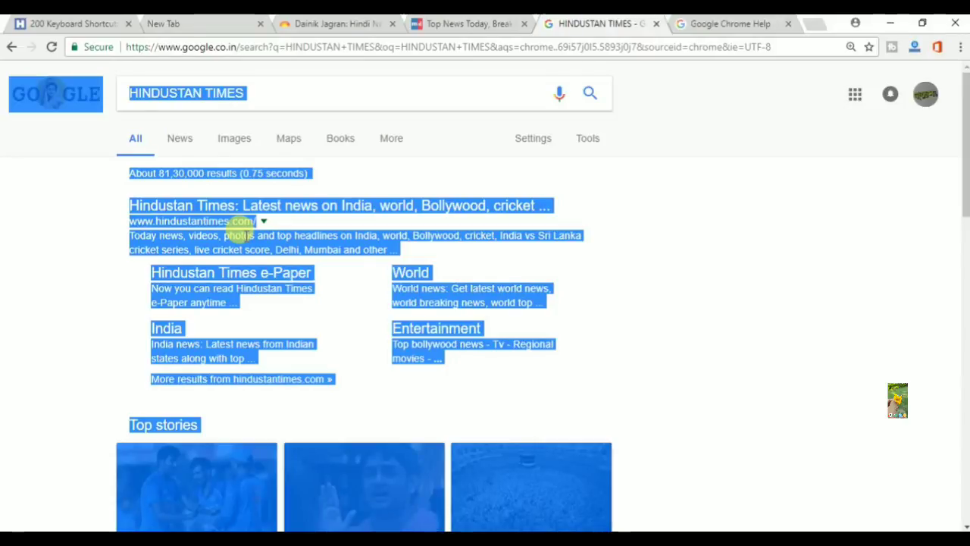
Bookmark the results page as 'HINDUSTAN TIMES - Google Search' on the Bookmarks bar
{"action": "key", "text": "ctrl+d"}
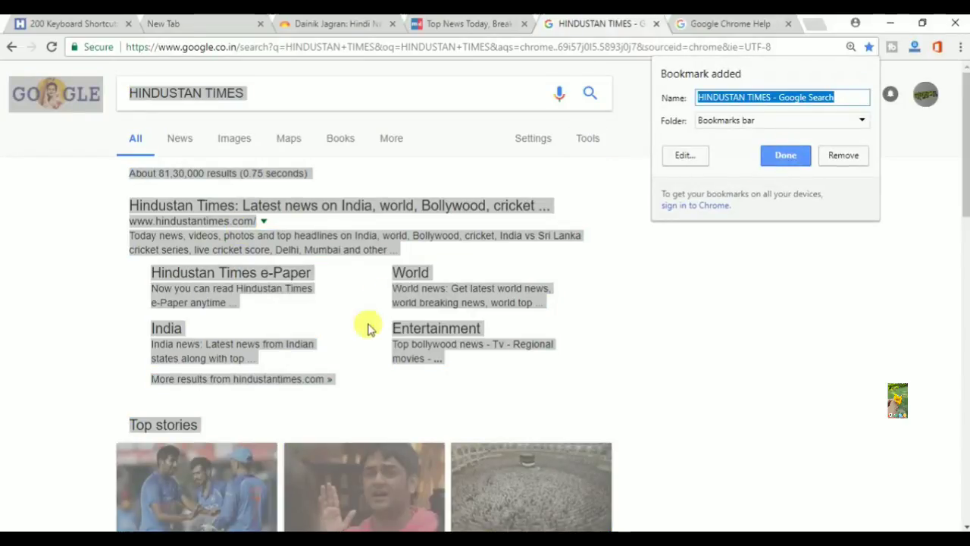
{"action": "left_click", "coordinate": [732, 409]}
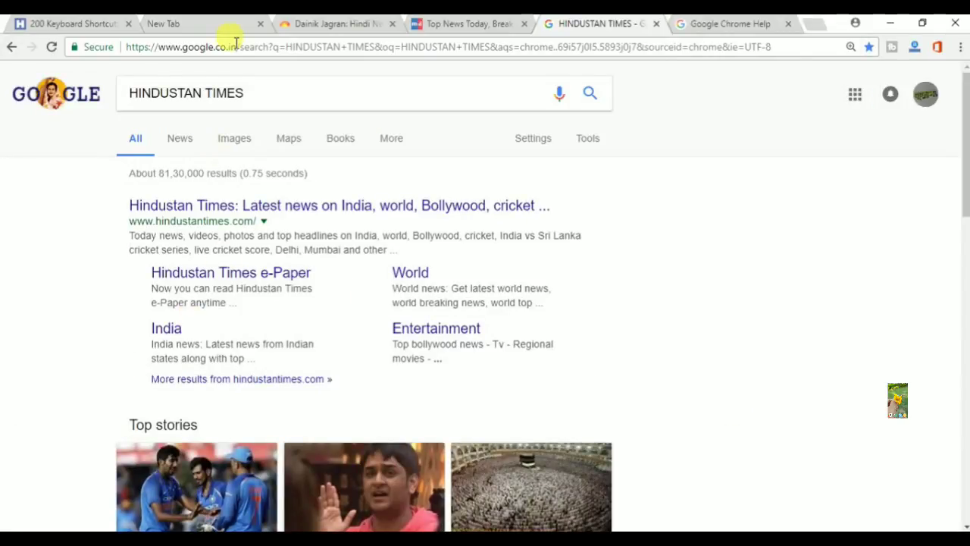
{"action": "left_click", "coordinate": [233, 91]}
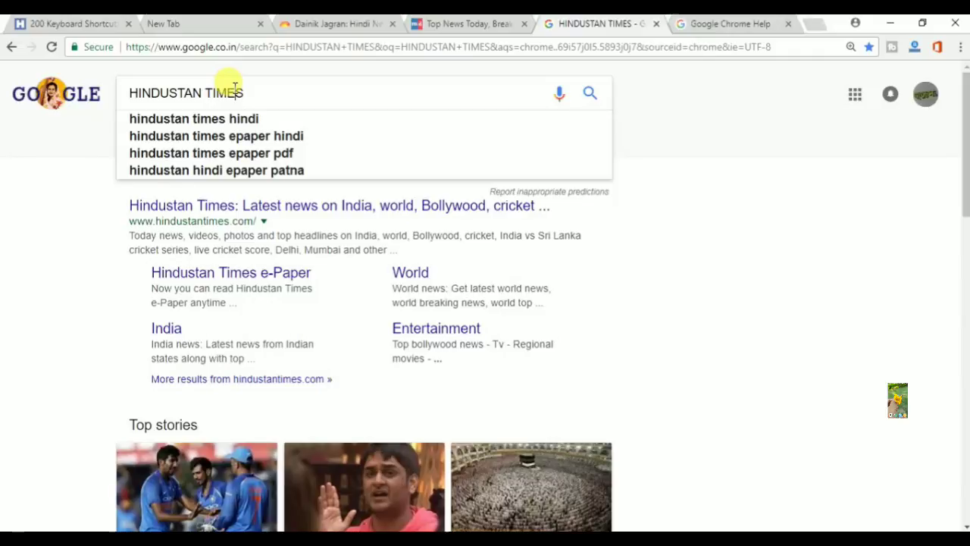
{"action": "key", "text": "ctrl+a"}
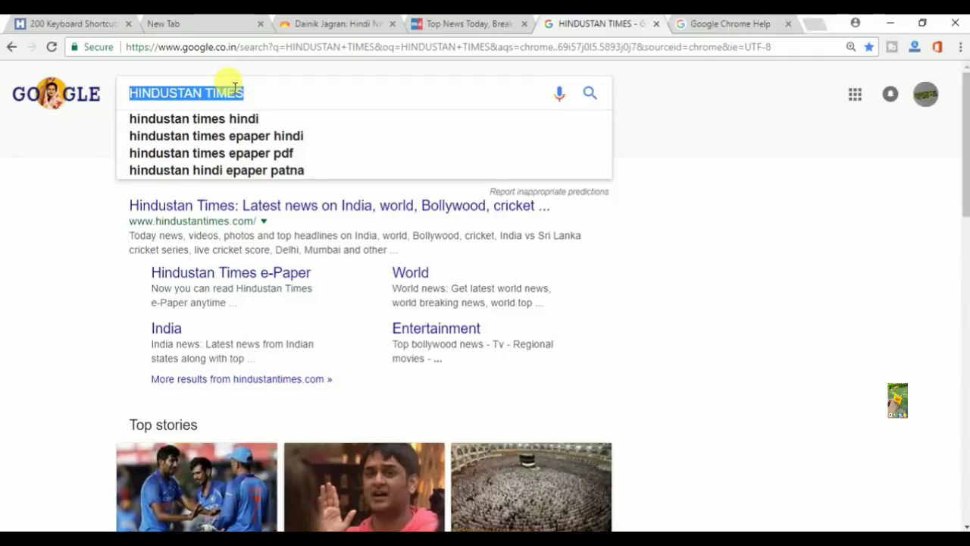
{"action": "key", "text": "ctrl+d"}
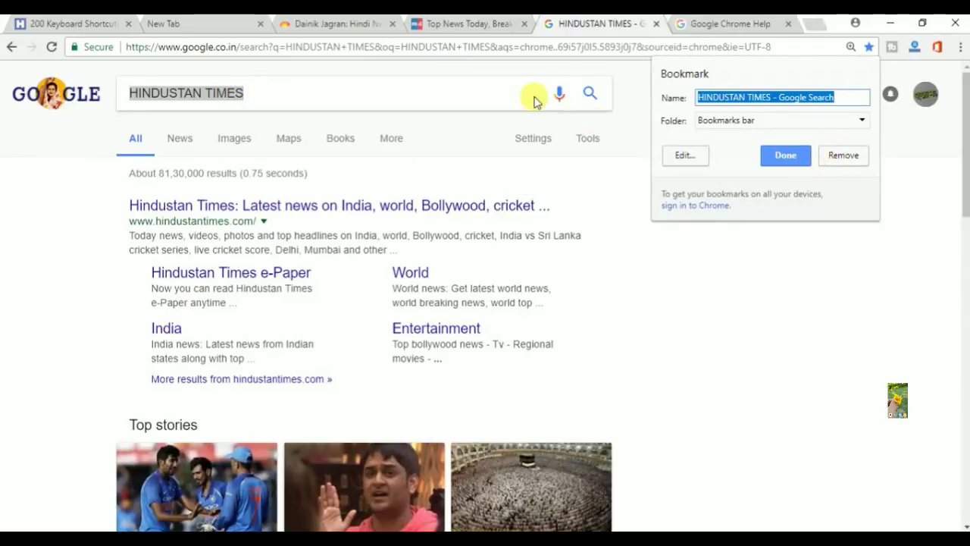
{"action": "left_click", "coordinate": [505, 91]}
Erase the HINDUSTAN TIMES search text, then restore it with Ctrl+Z
{"action": "left_click", "coordinate": [506, 93]}
{"action": "key", "text": "BackSpace"}
{"action": "key", "text": "BackSpace"}
{"action": "key", "text": "BackSpace"}
{"action": "key", "text": "BackSpace"}
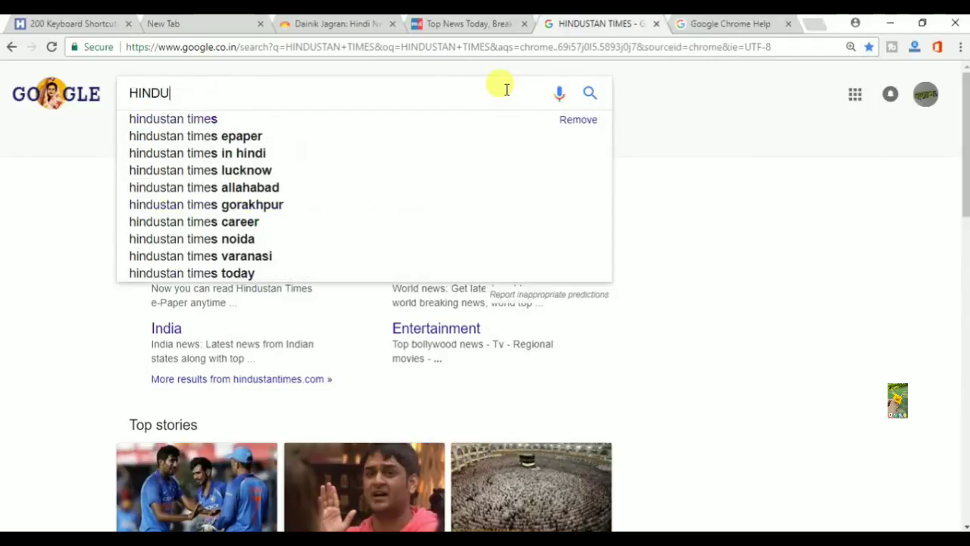
{"action": "key", "text": "BackSpace"}
{"action": "key", "text": "BackSpace"}
{"action": "key", "text": "BackSpace"}
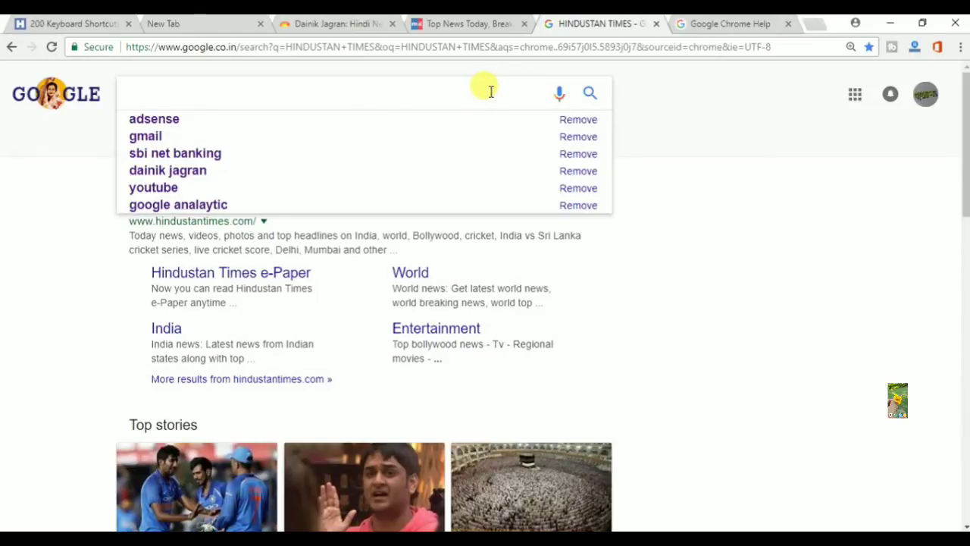
{"action": "key", "text": "ctrl+z"}
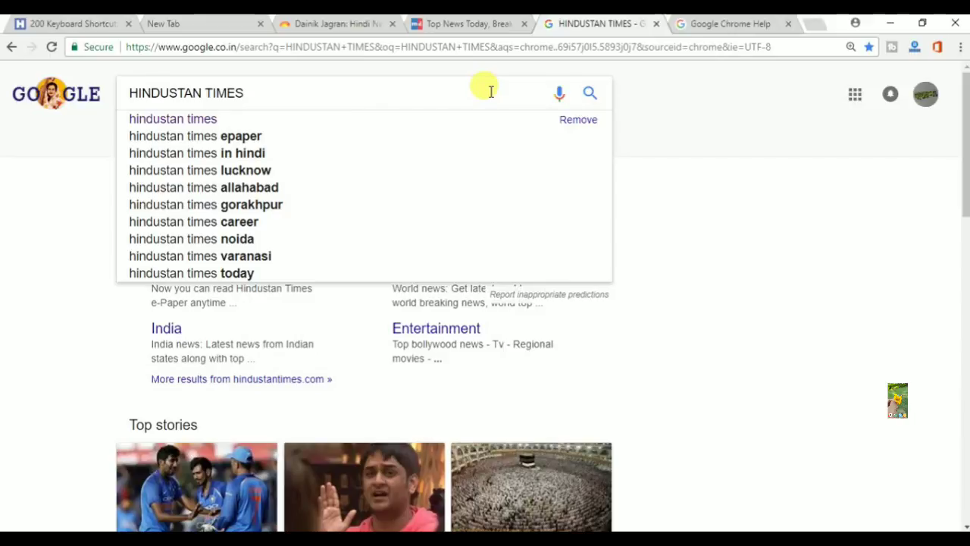